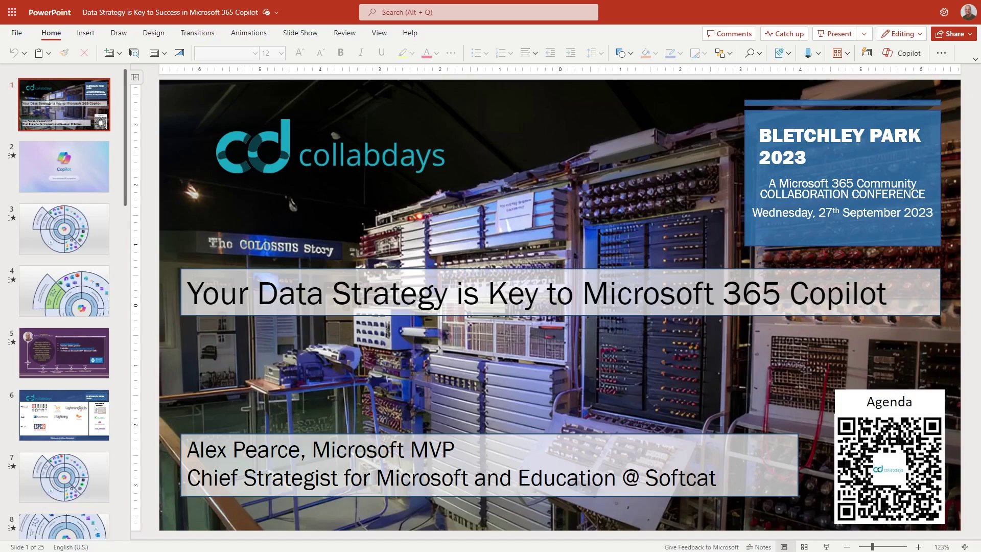
Open Copilot and browse its Create, Understand, Edit and Ask example prompt lists
click(902, 57)
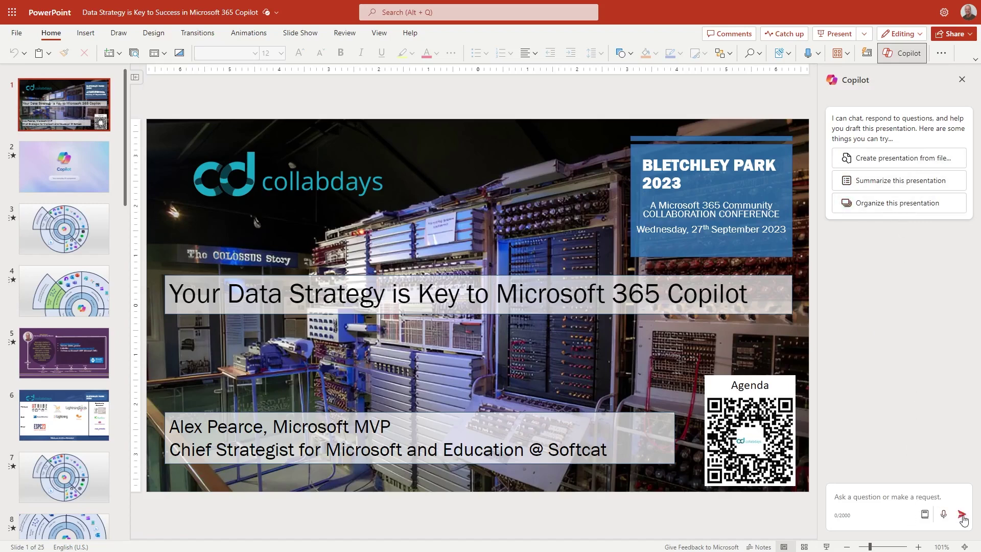
click(925, 515)
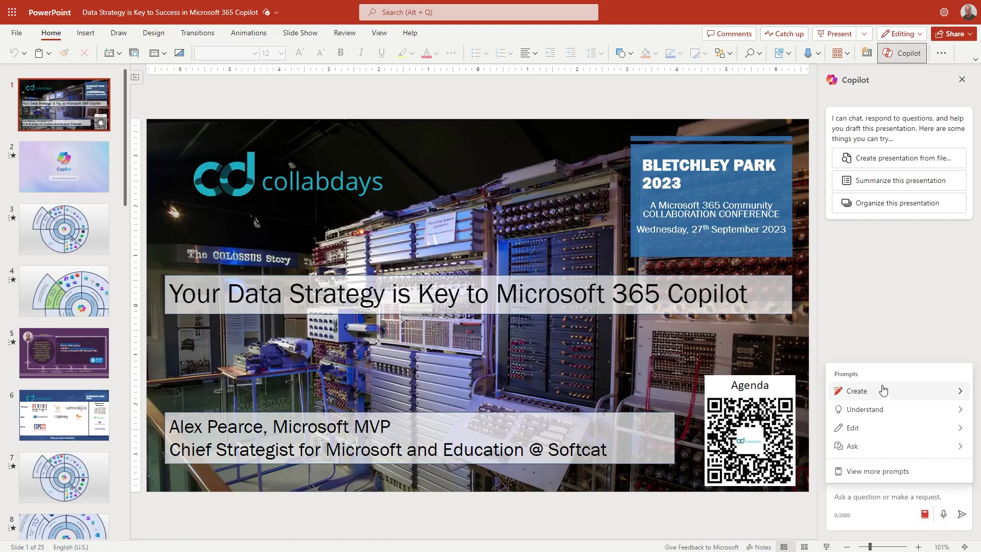
click(899, 396)
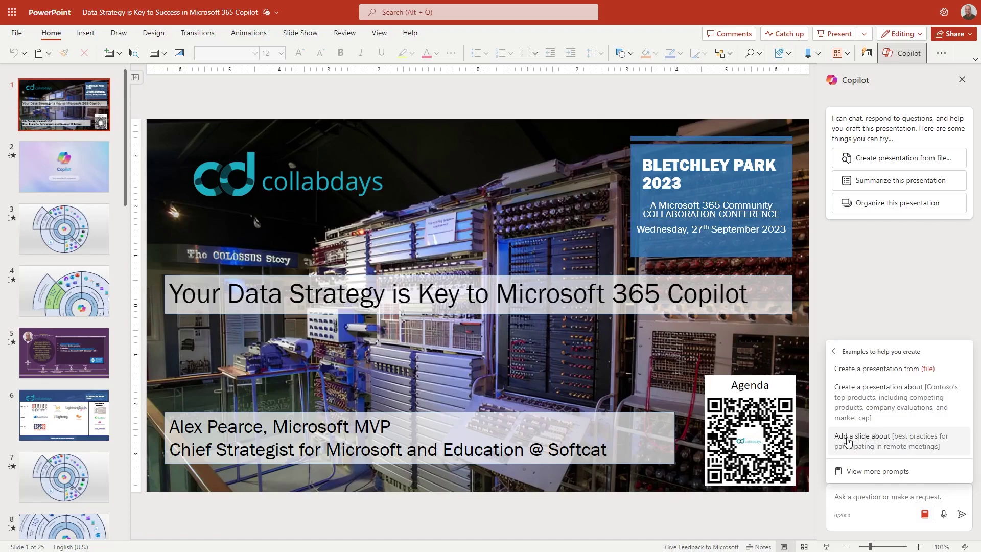
click(837, 357)
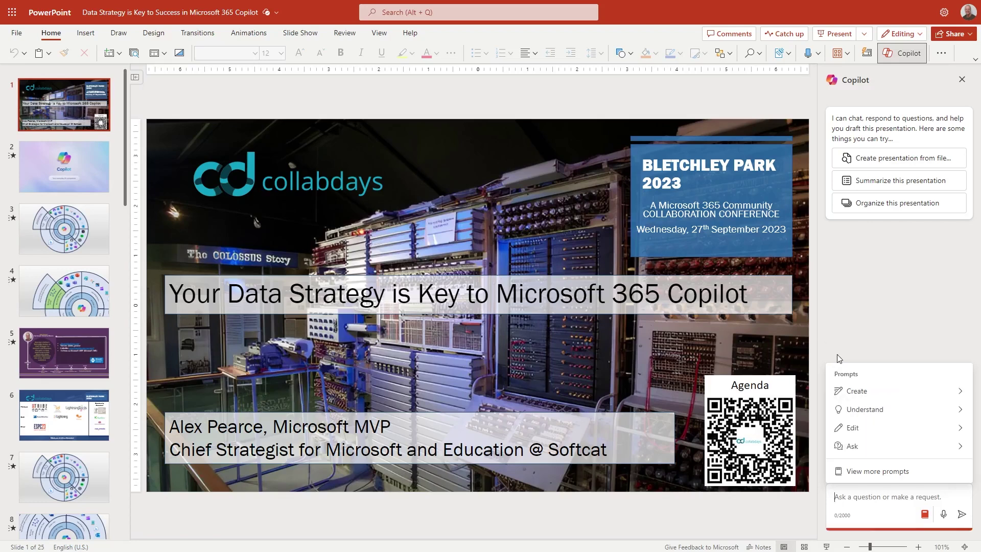
click(885, 408)
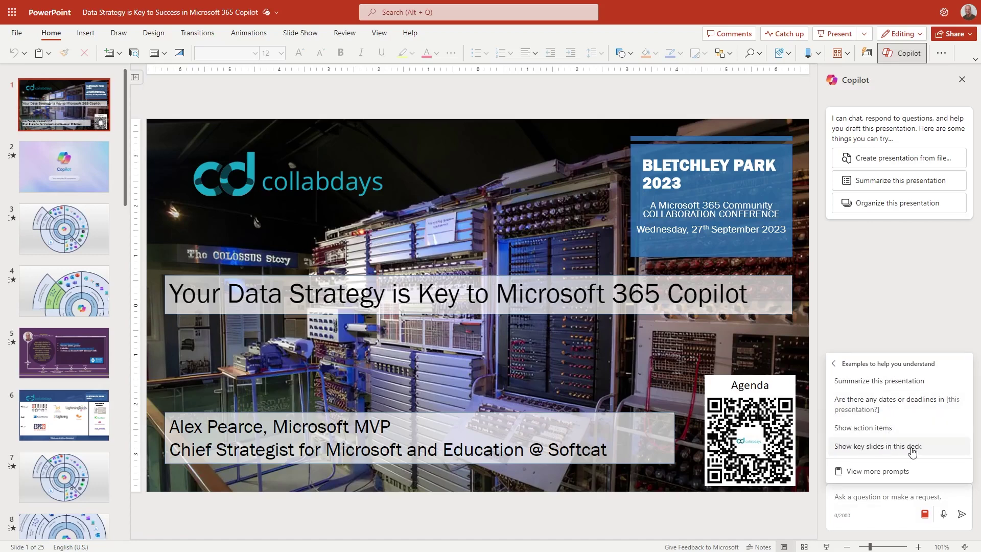
click(832, 364)
click(867, 430)
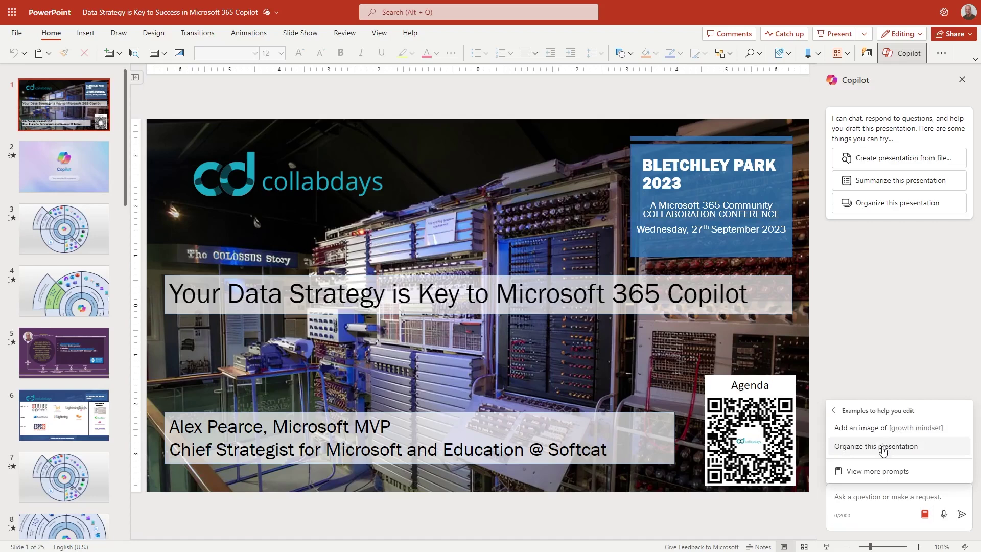
click(834, 412)
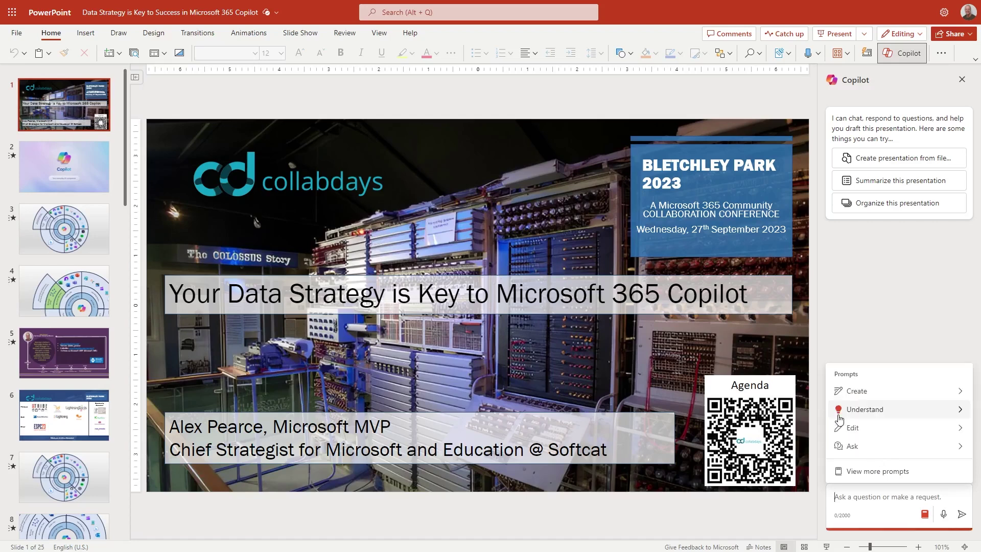
click(866, 452)
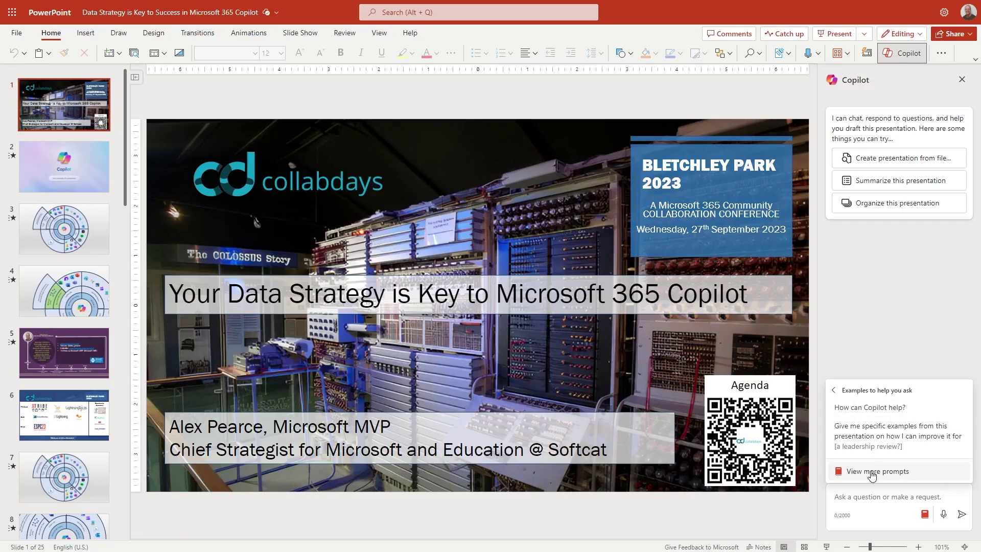
Open the Copilot Lab library and filter it to Create, Edit and Understand prompts
click(872, 473)
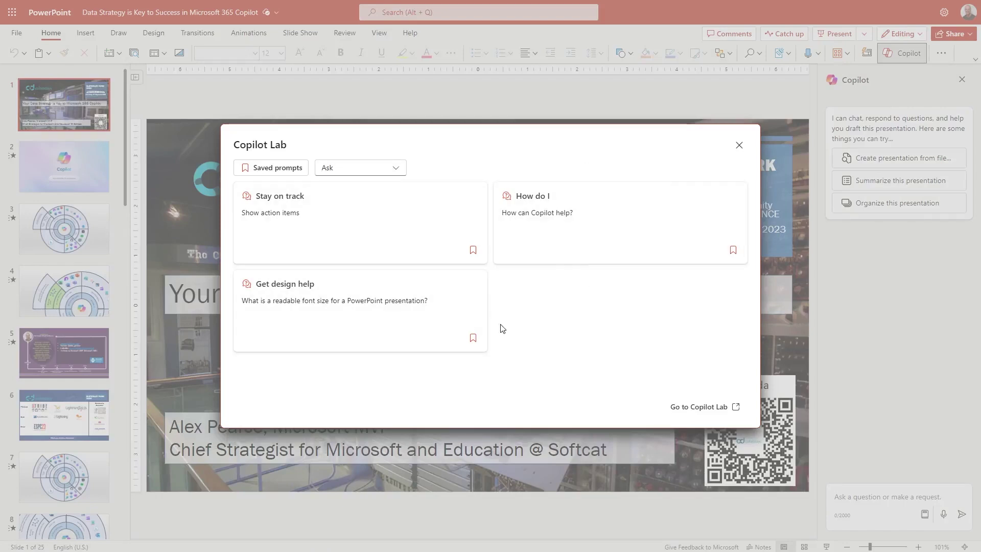
click(393, 169)
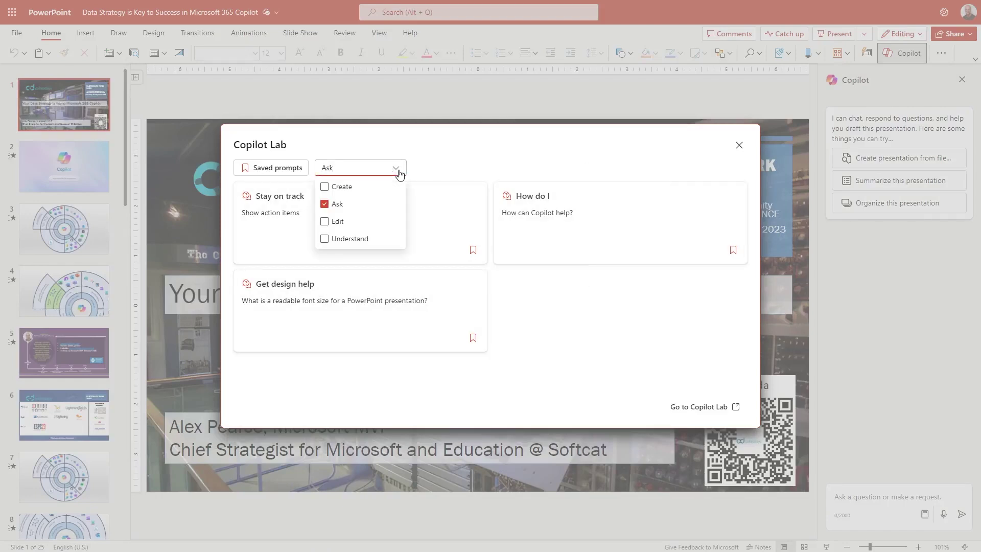
click(335, 187)
click(341, 220)
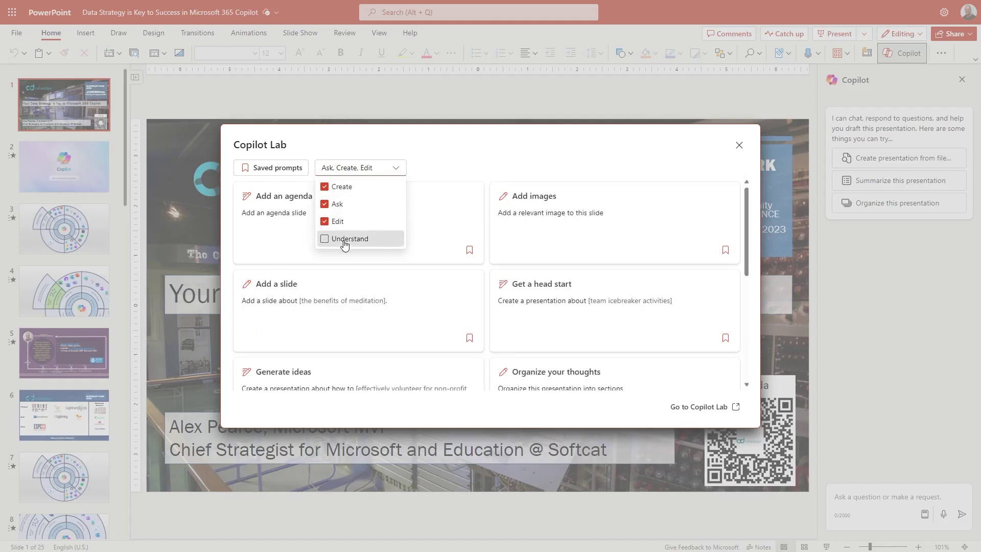
click(344, 239)
click(517, 166)
Scroll through the prompt cards, then close Copilot Lab
scroll(513, 254, down, 4)
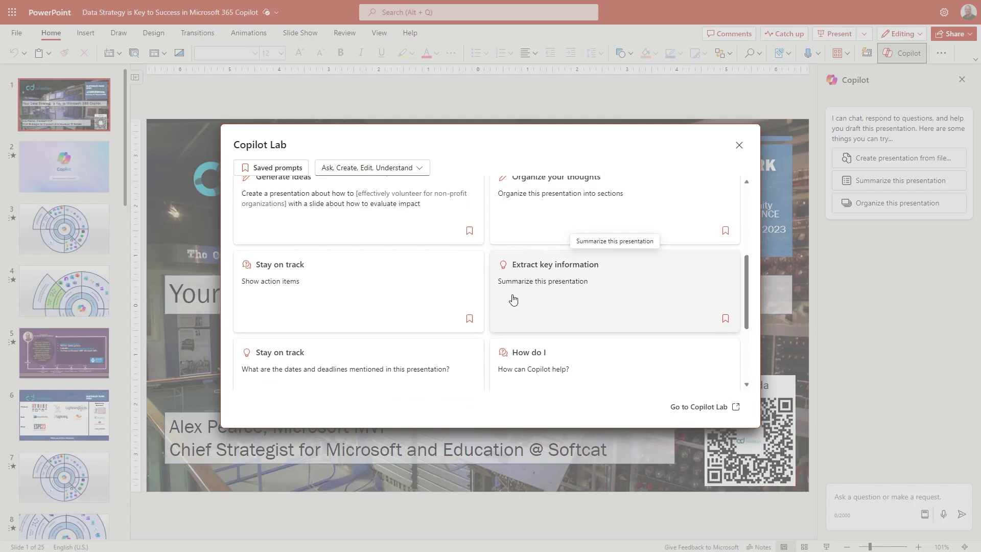
scroll(511, 298, down, 3)
click(739, 145)
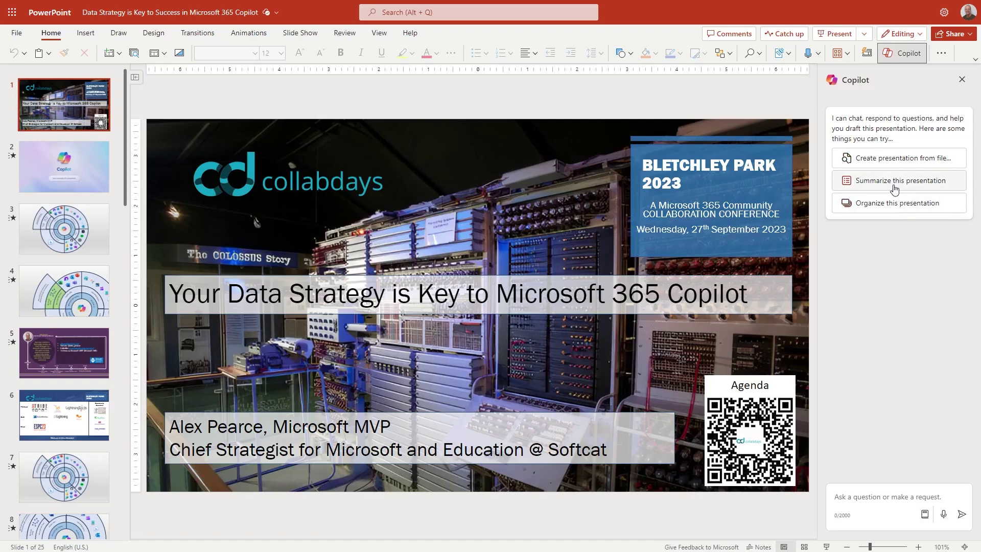
Have Copilot summarize the deck into five main ideas, then jump to cited slide 2
click(894, 185)
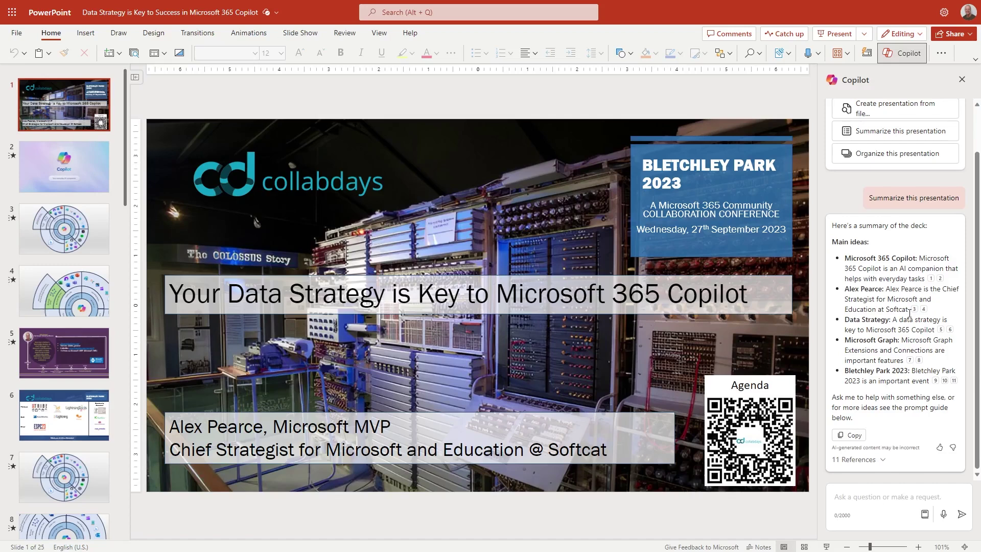
mouse_move(914, 310)
mouse_move(930, 283)
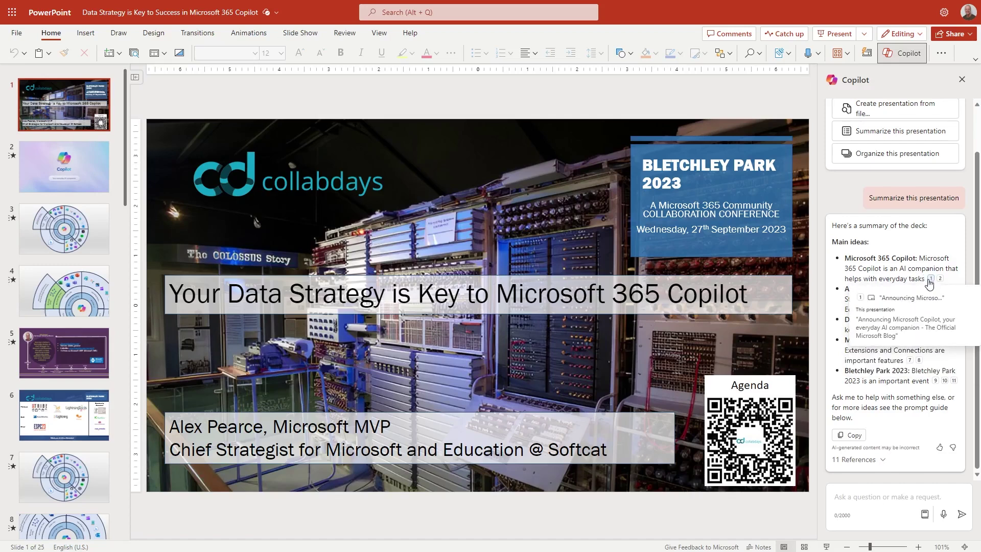
click(931, 279)
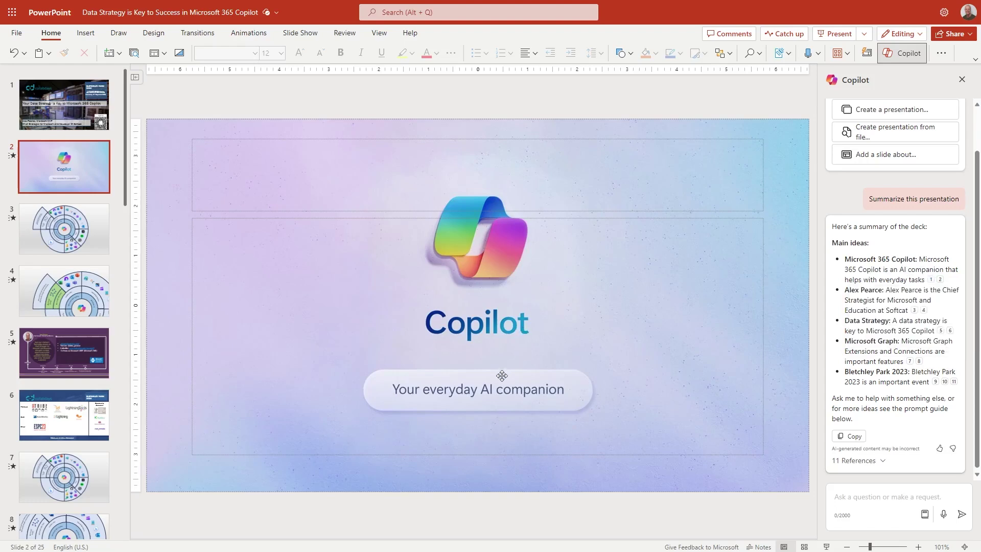
Follow citation 2 to the Copilot diagram slide, then scroll back up toward the title slide
mouse_move(501, 378)
mouse_down()
mouse_move(494, 352)
mouse_move(496, 390)
mouse_move(495, 363)
mouse_move(512, 385)
mouse_move(497, 394)
mouse_up()
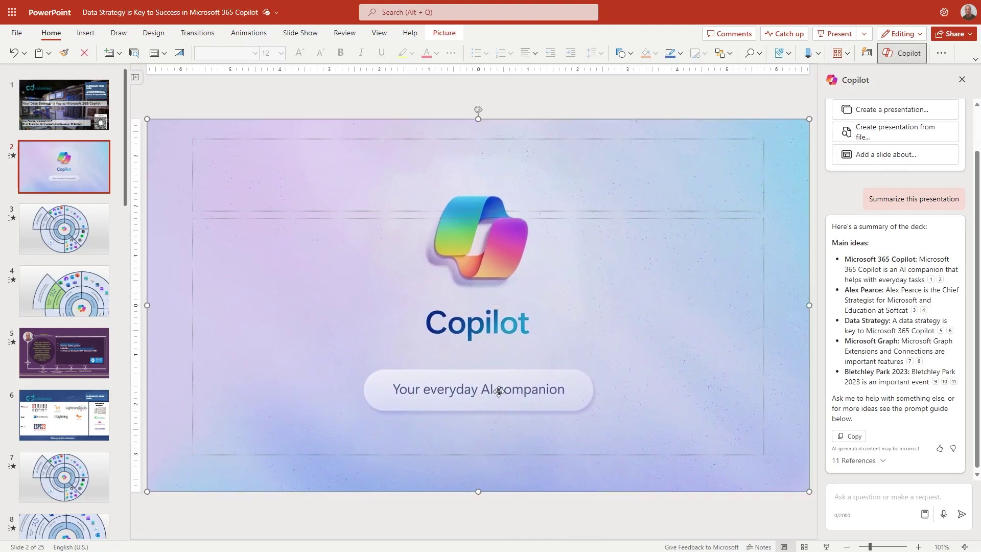
click(940, 280)
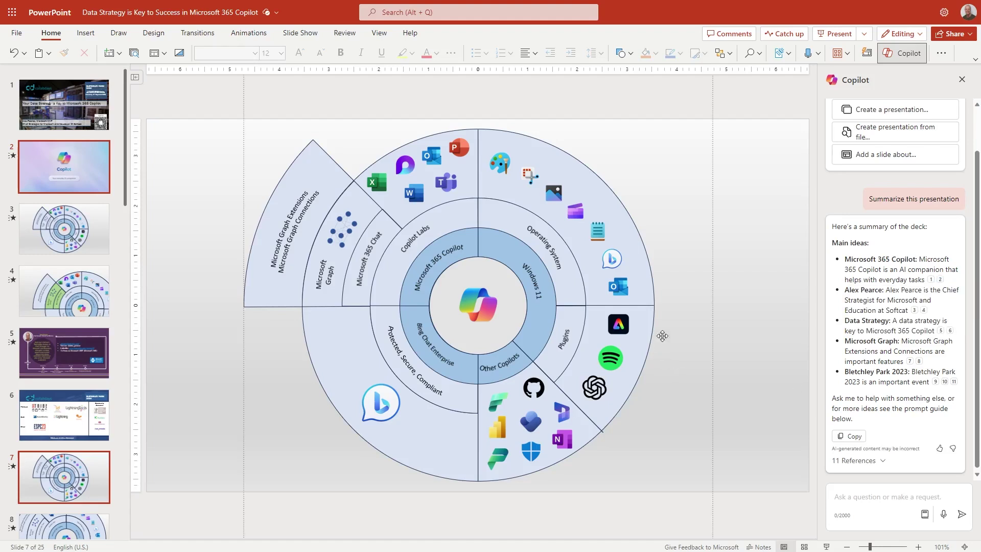
scroll(876, 331, up, 1)
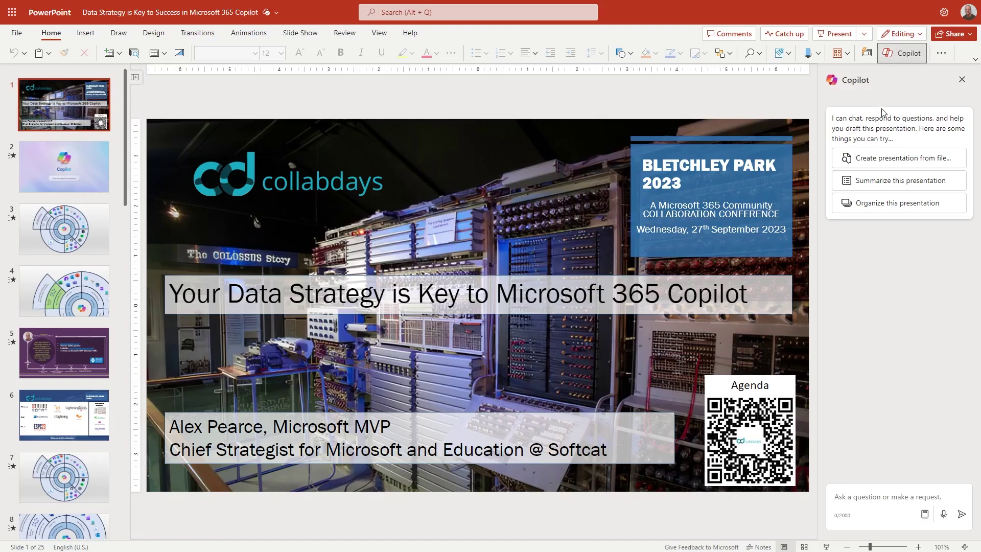
Have Copilot organize the deck into eight sections with Agenda and section slides, 33 in total
click(888, 204)
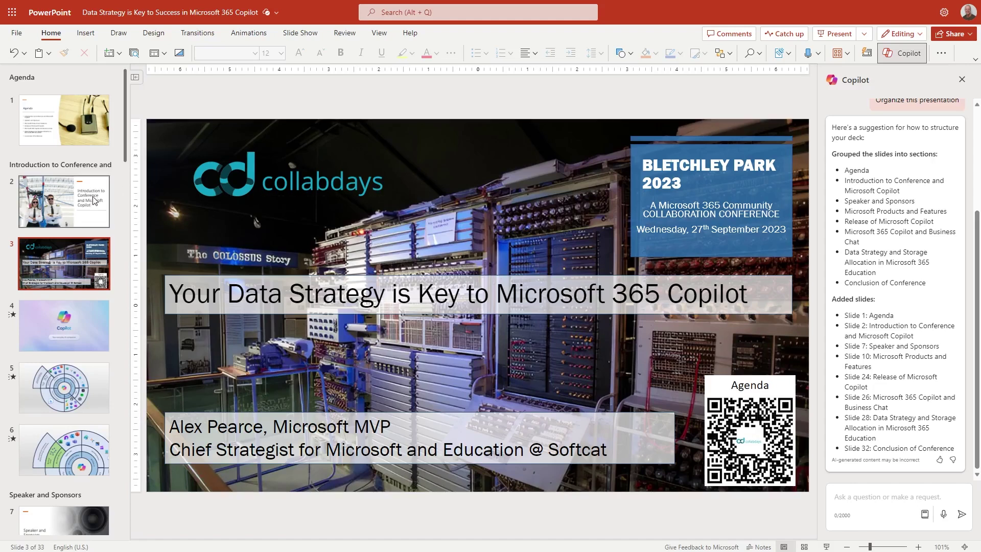
Review the Agenda, Introduction to Conference, Speaker and Sponsors, and Microsoft Products and Features slides
click(76, 124)
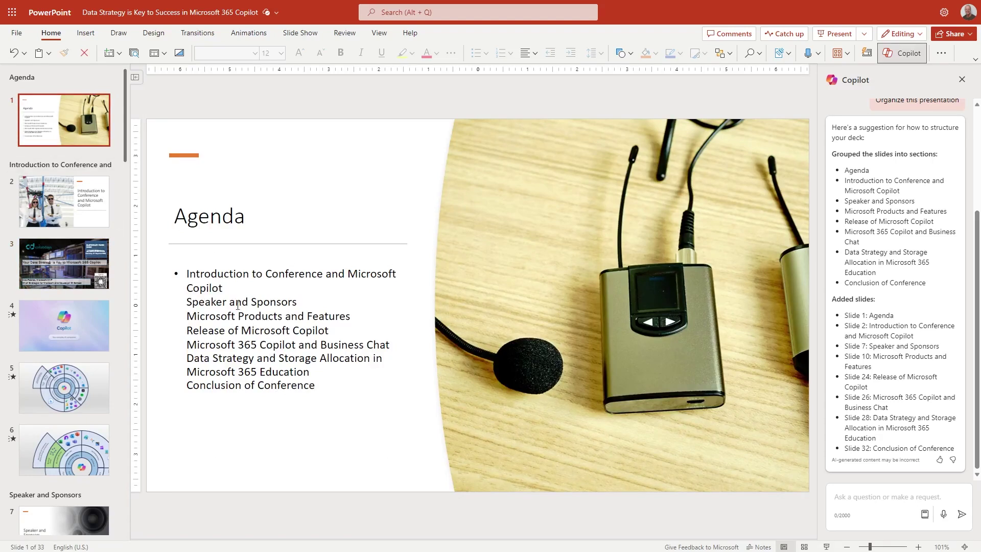
click(77, 203)
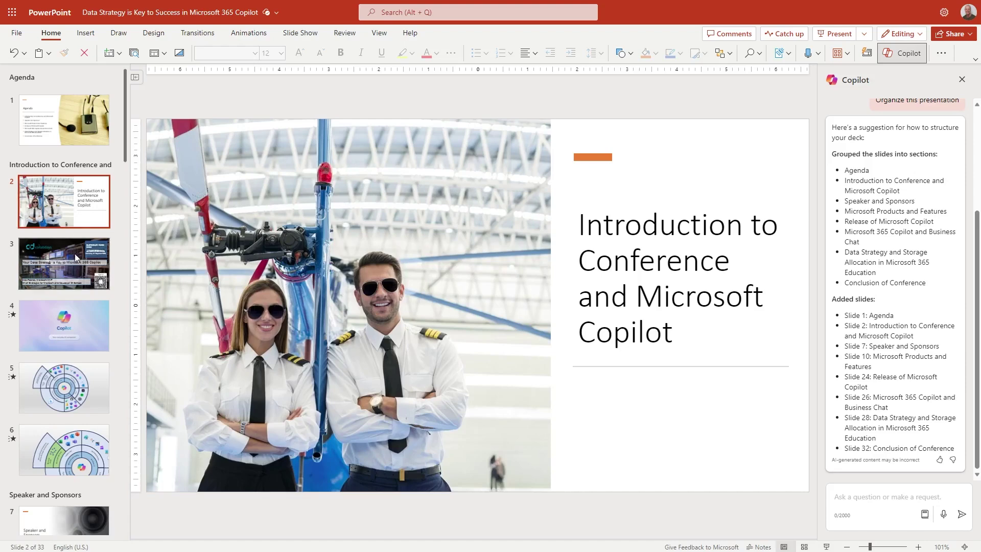
scroll(86, 310, down, 5)
click(86, 313)
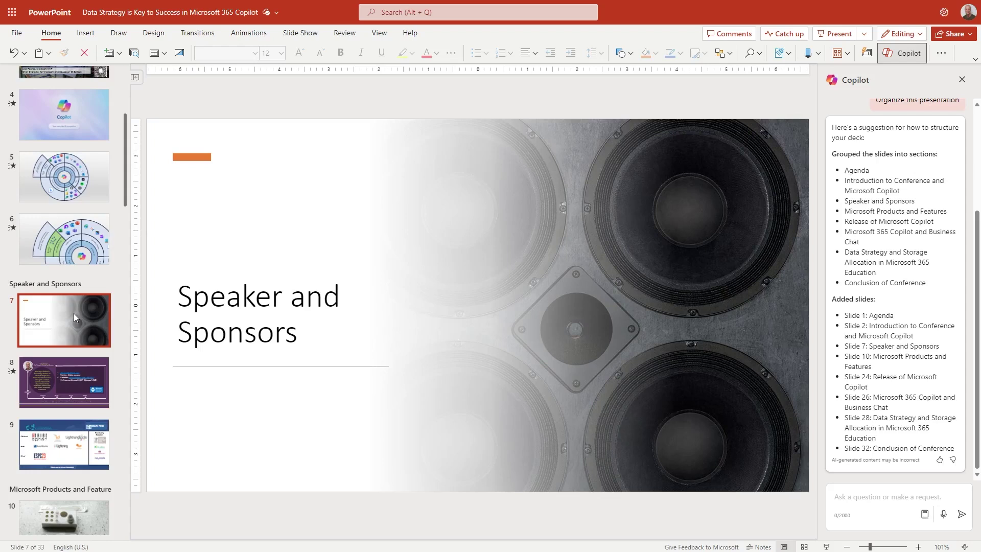
scroll(74, 313, down, 5)
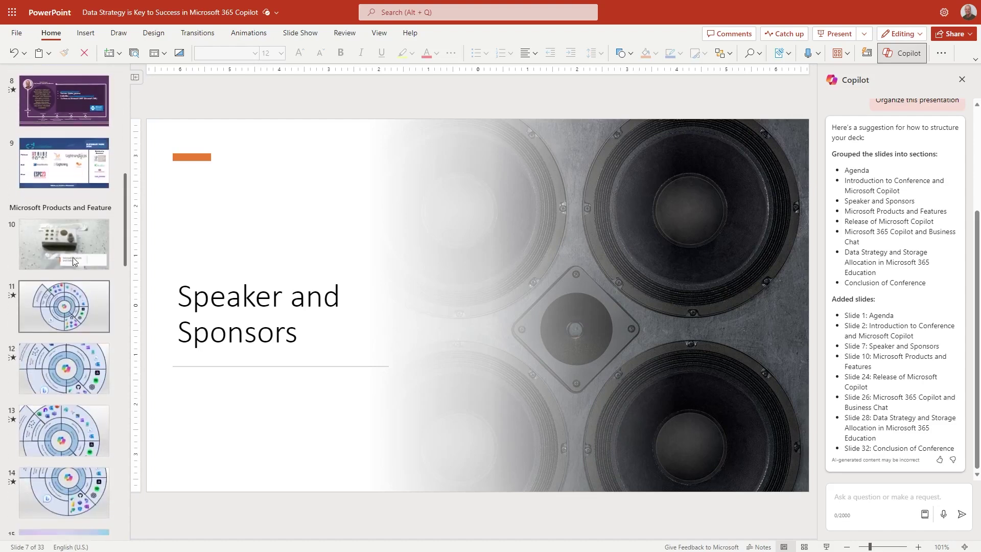
click(72, 240)
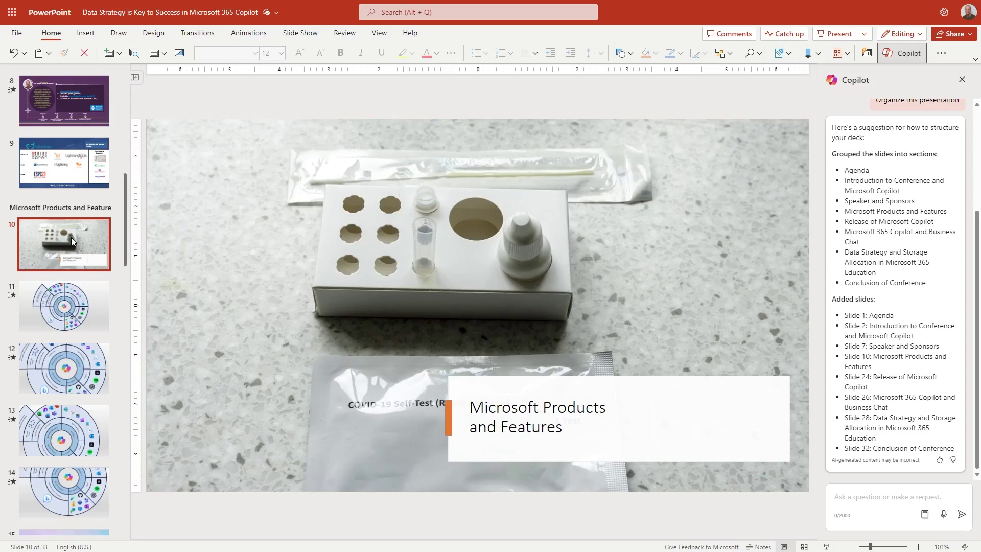
scroll(71, 237, down, 10)
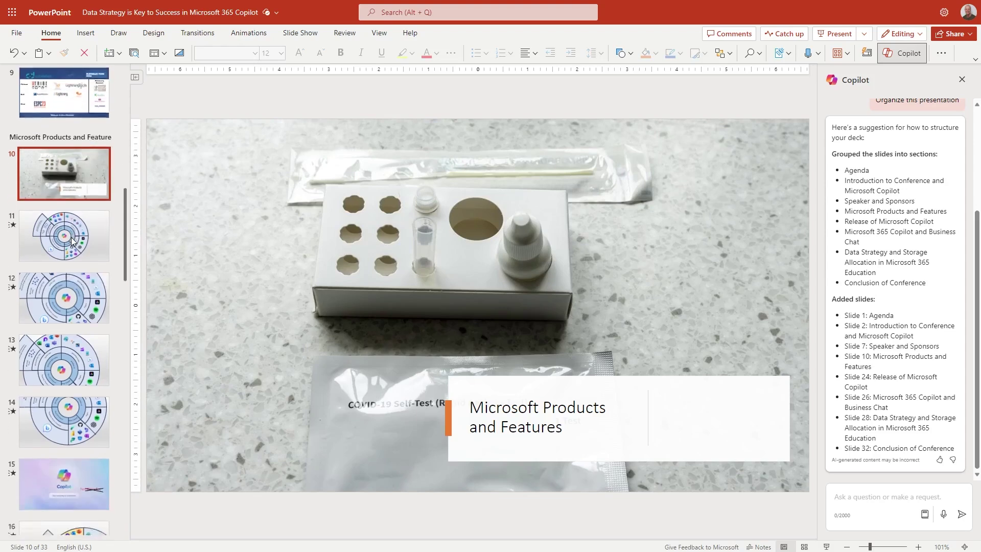
scroll(71, 237, down, 10)
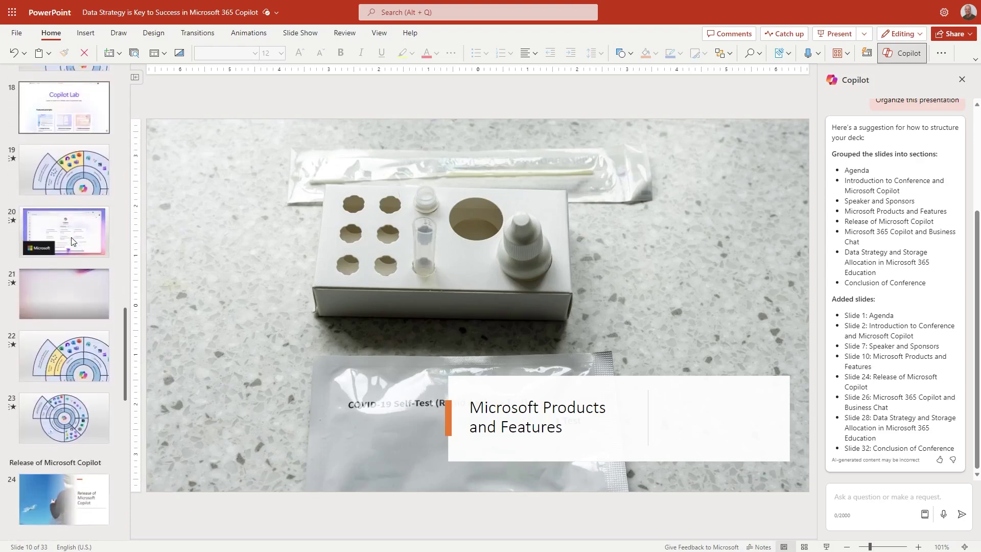
Review the Copilot release, Business Chat, Data Strategy and pyramid slides, ending on Conclusion of Conference
click(71, 230)
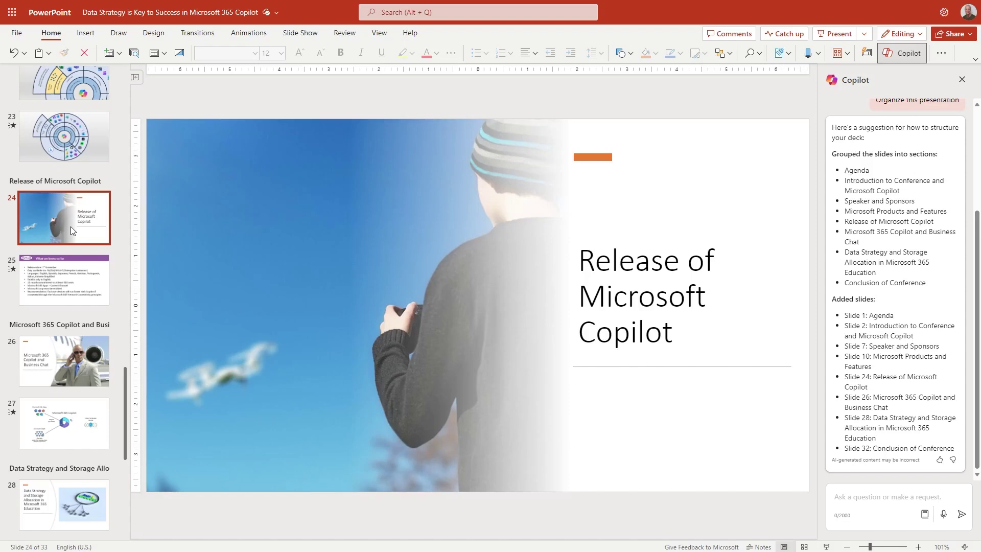
click(75, 369)
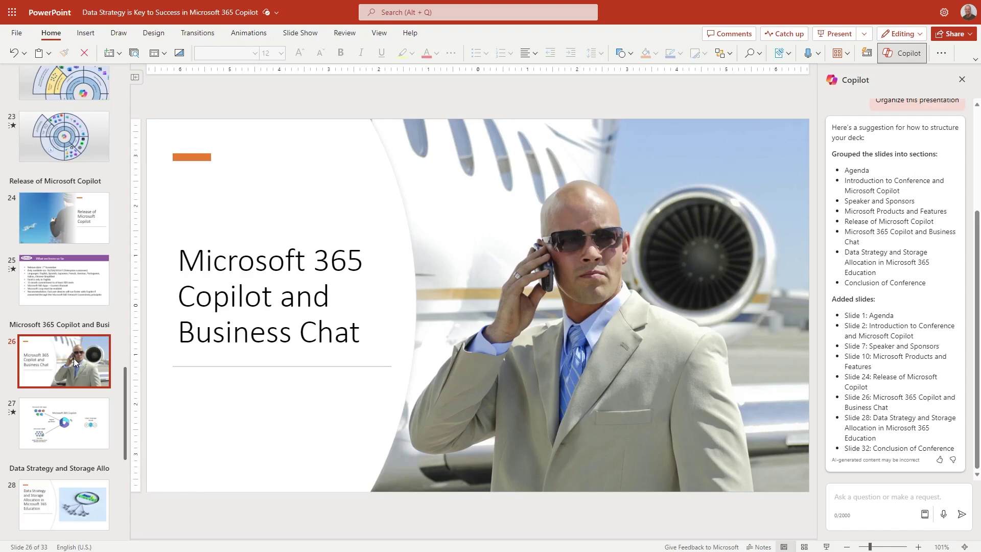
scroll(74, 358, down, 4)
click(70, 307)
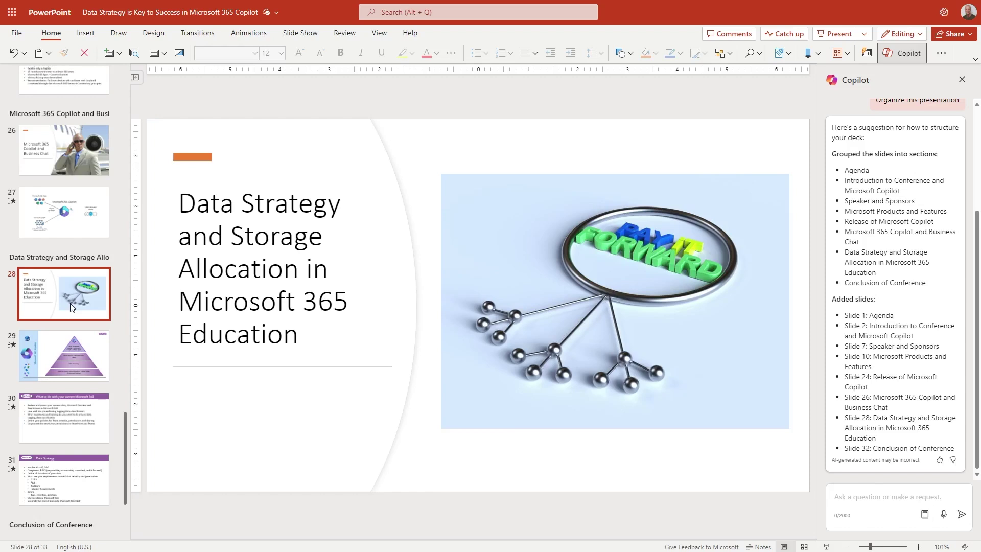
scroll(69, 333, down, 2)
click(75, 299)
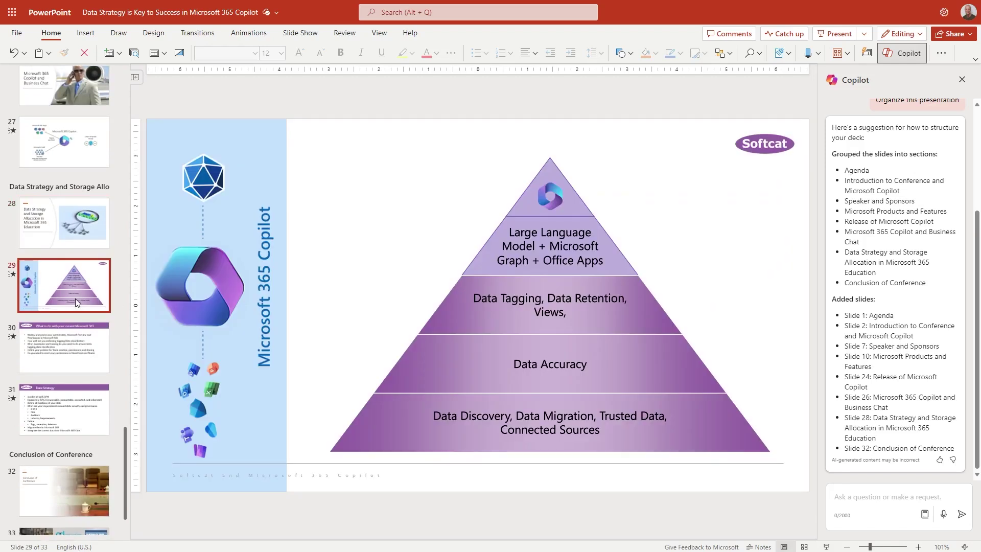
scroll(85, 377, down, 1)
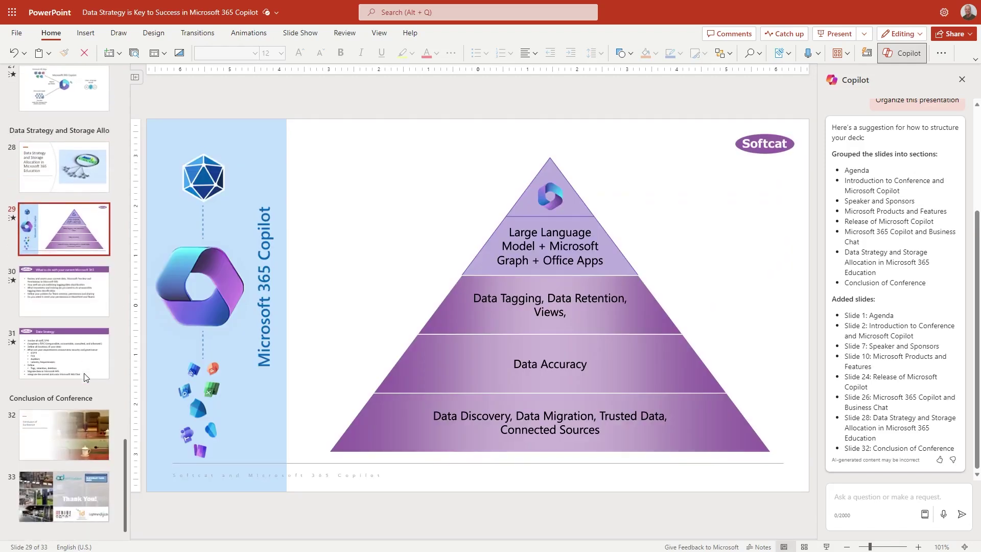
click(82, 431)
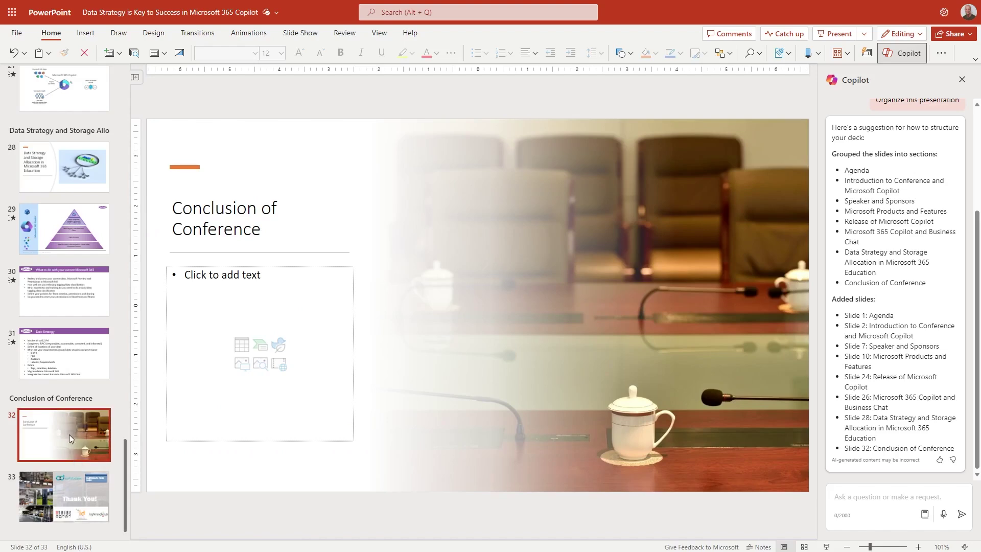
scroll(68, 429, up, 20)
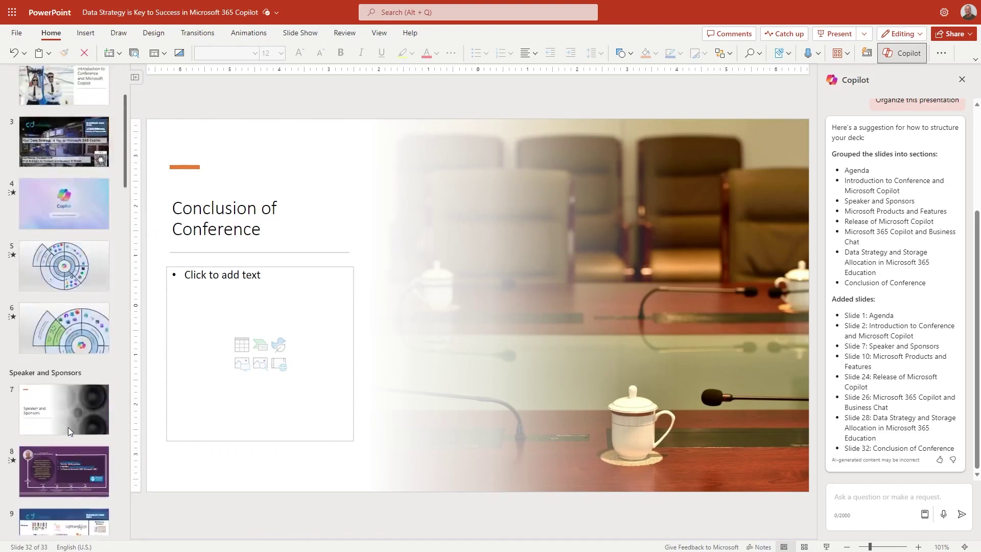
Scroll the thumbnail pane back to the top of the restored 25-slide deck
scroll(68, 429, up, 3)
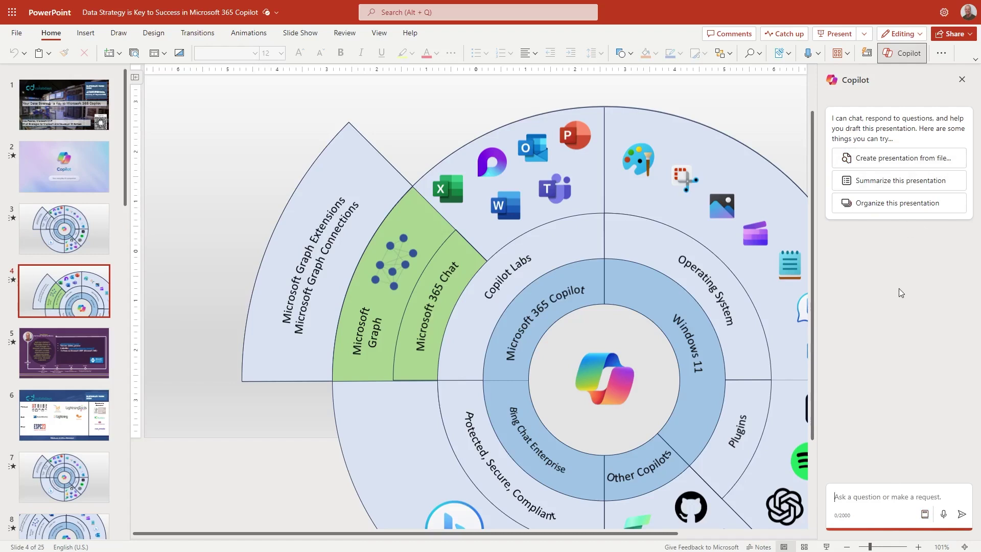
Start the Create 'Add a slide about' prompt and complete it with 'what microsoft 365 copilot is'
click(925, 514)
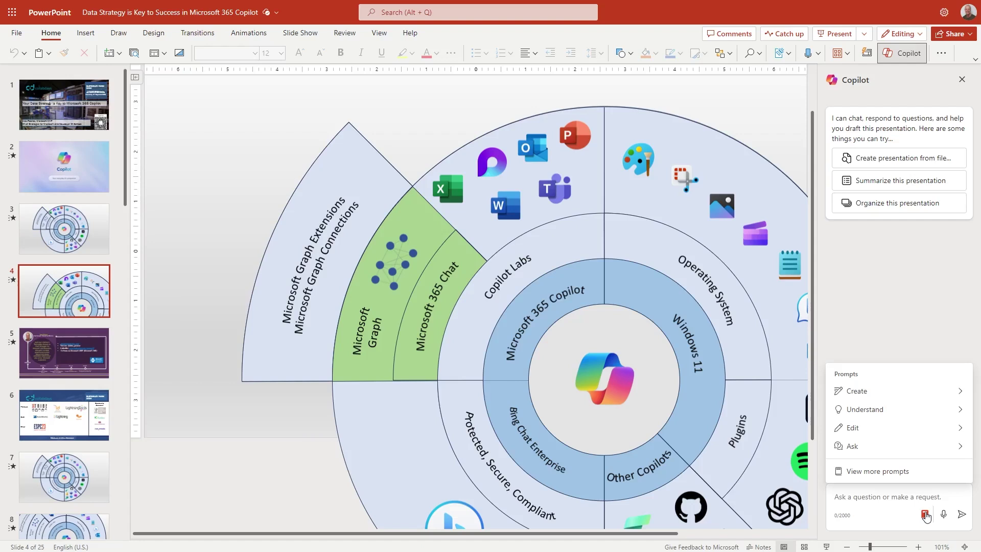
click(900, 396)
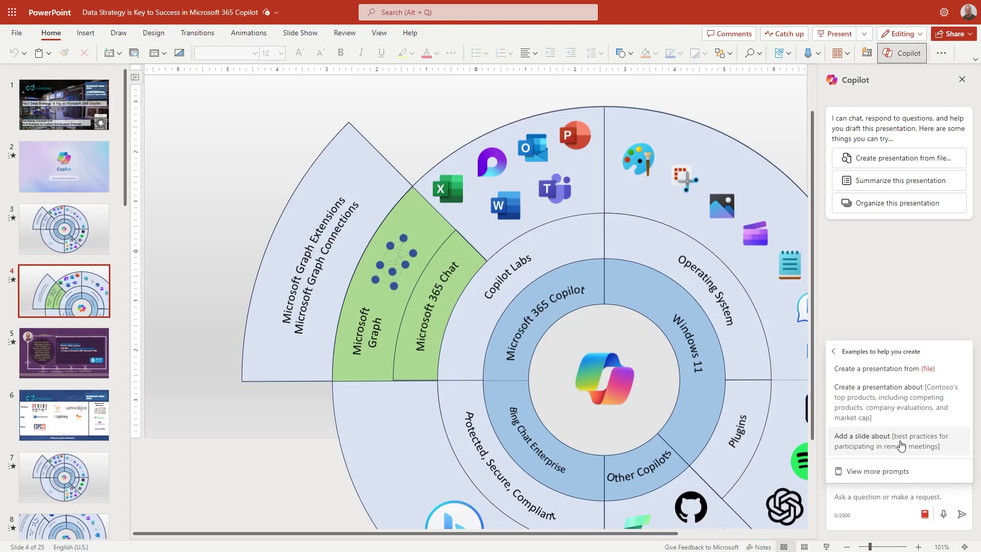
click(887, 448)
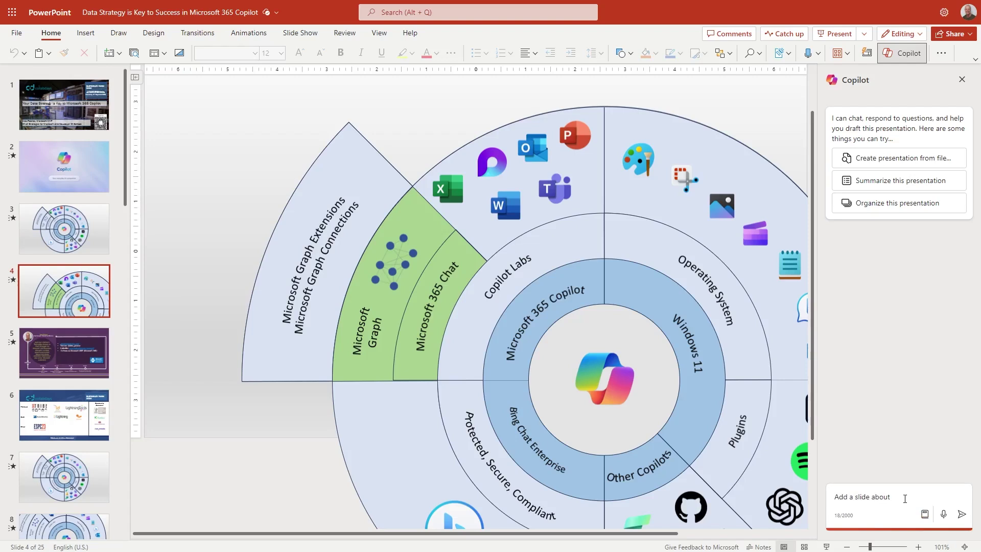
text(what microsoft 365 copilot is)
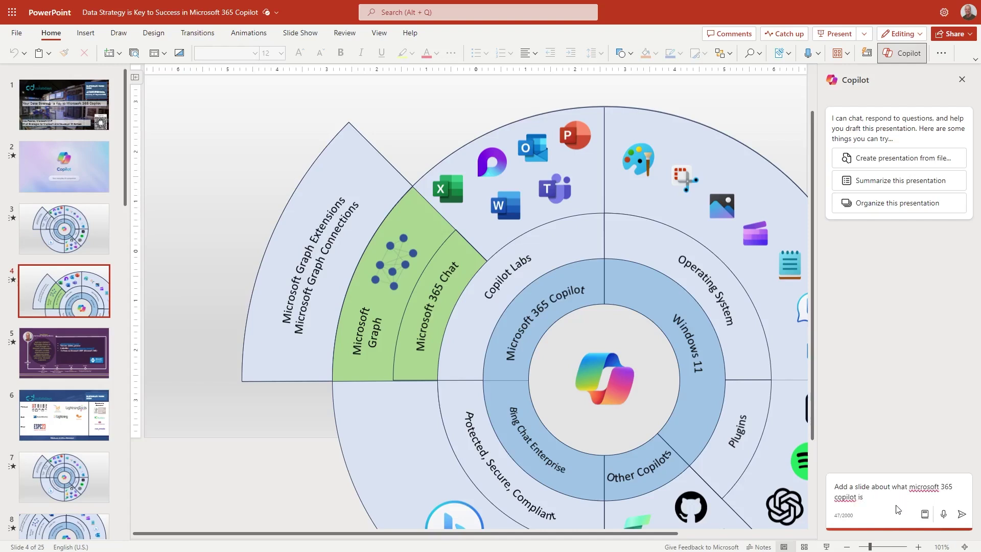
Send the request and select the bullet text on the new slide 5
click(961, 513)
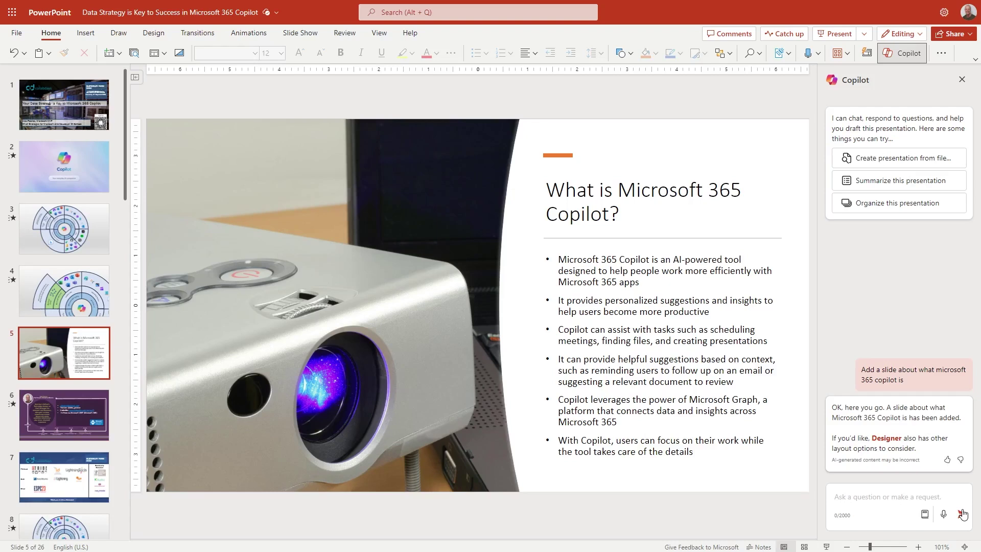
click(647, 300)
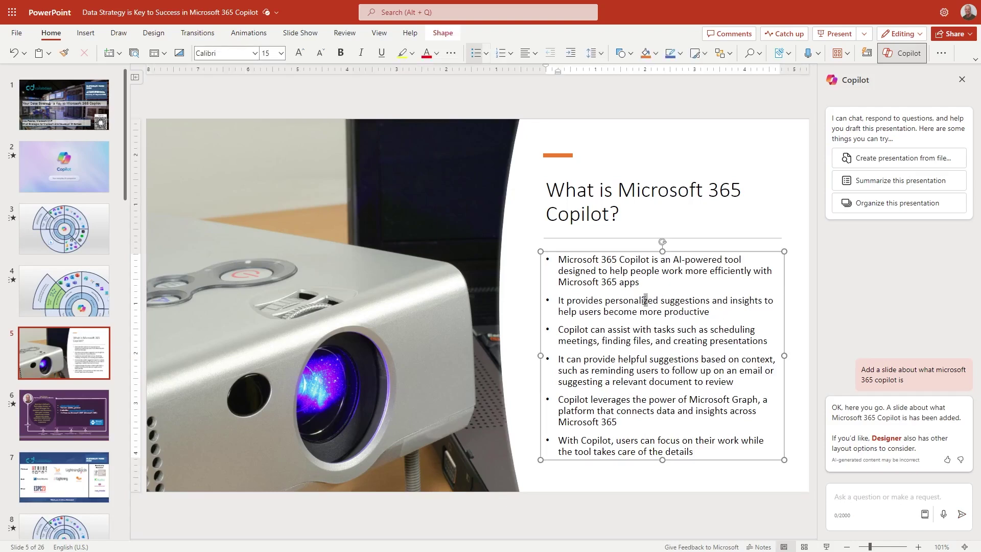
Apply Designer's two-column icon layout to slide 5, then close the Designer pane
click(886, 438)
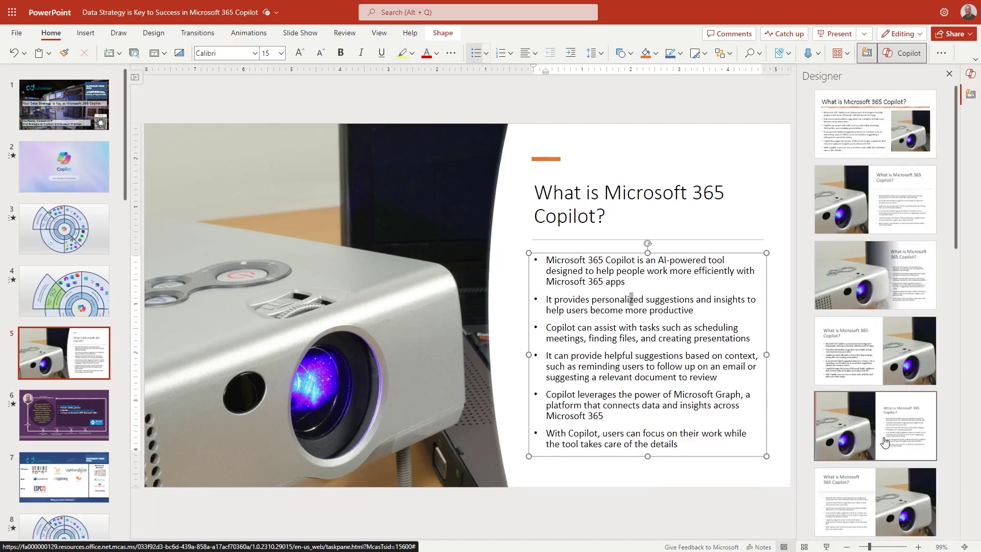
scroll(872, 321, down, 10)
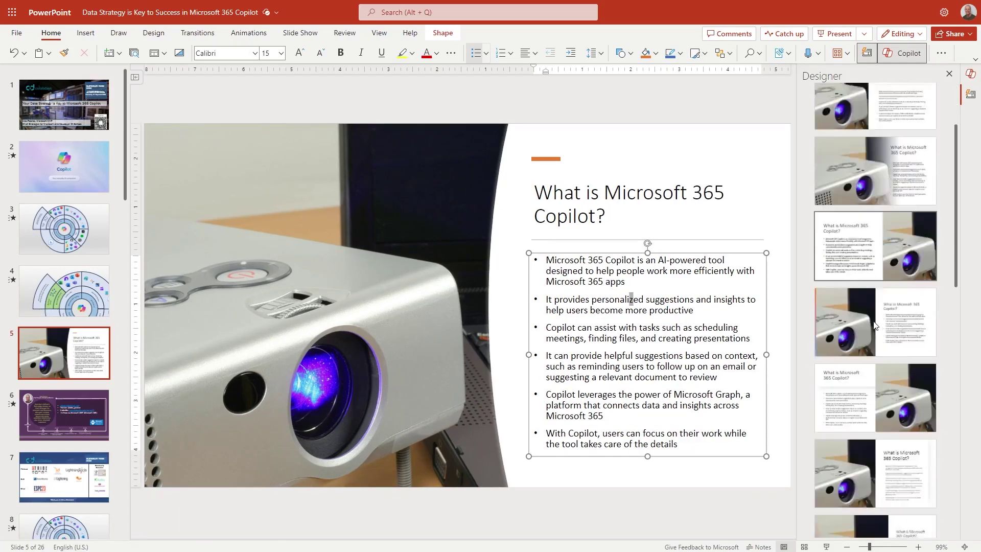
scroll(872, 321, down, 3)
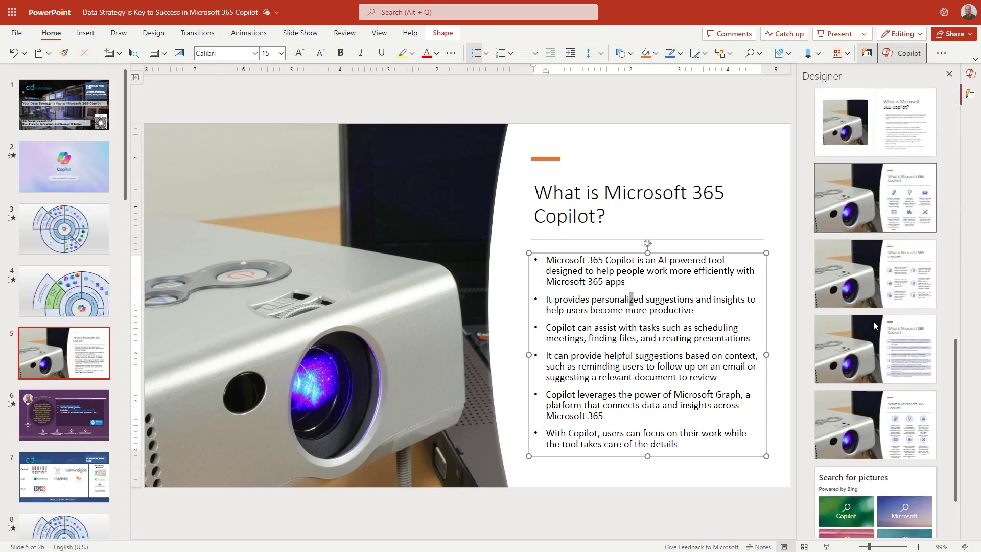
click(890, 284)
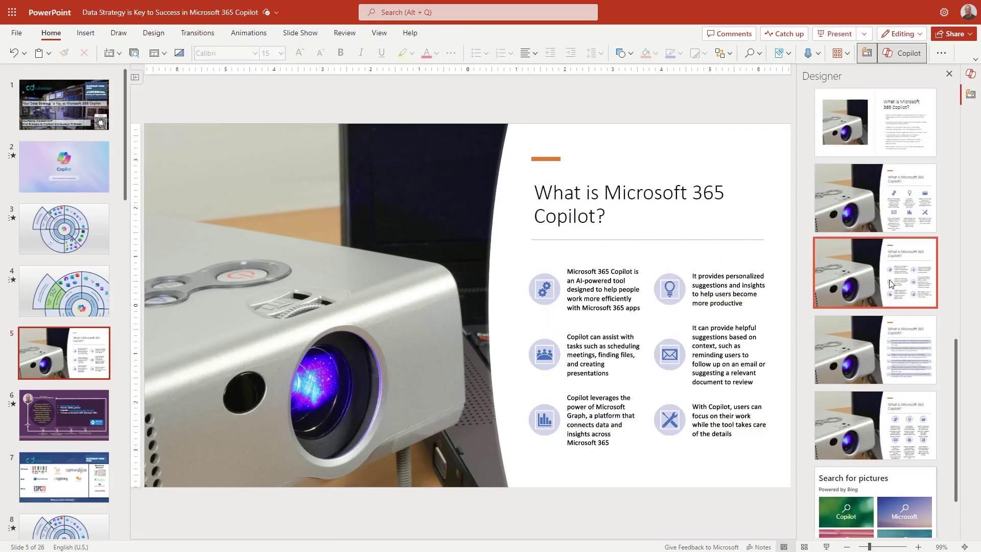
scroll(886, 358, down, 2)
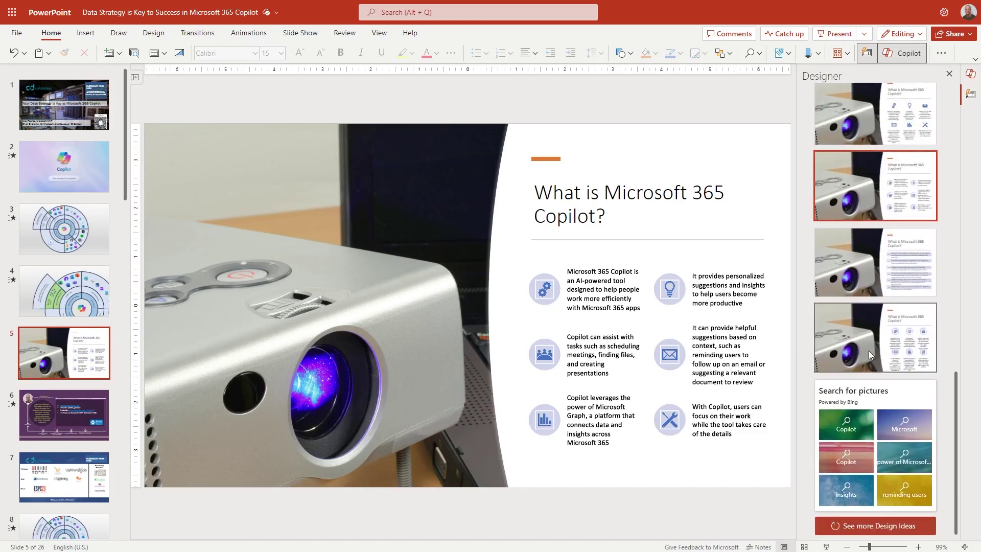
scroll(868, 327, up, 3)
scroll(865, 357, down, 3)
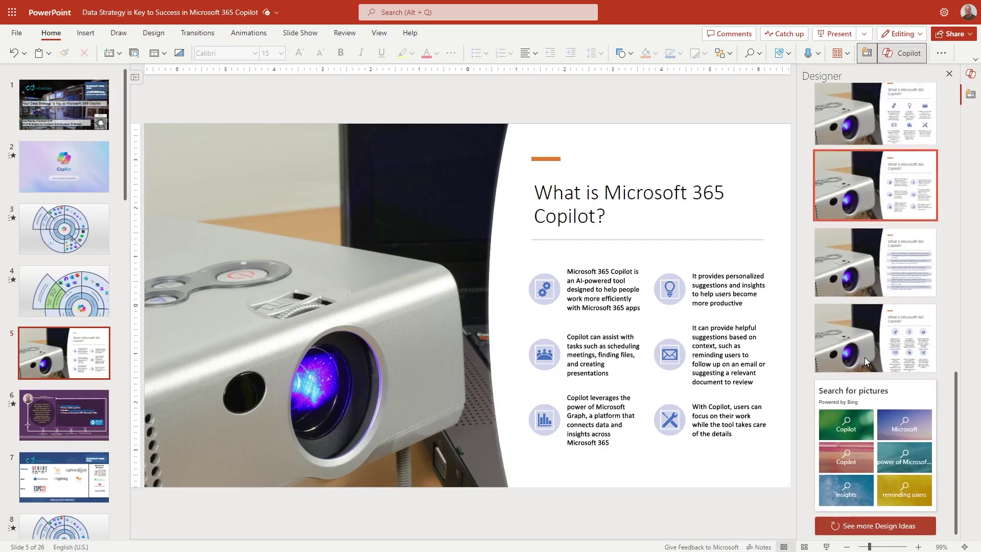
scroll(857, 341, up, 10)
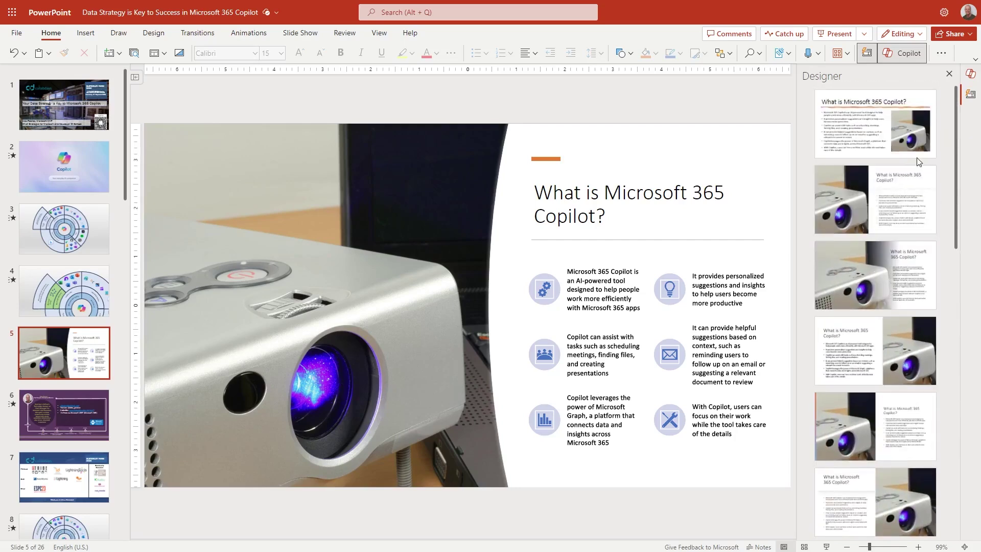
click(951, 75)
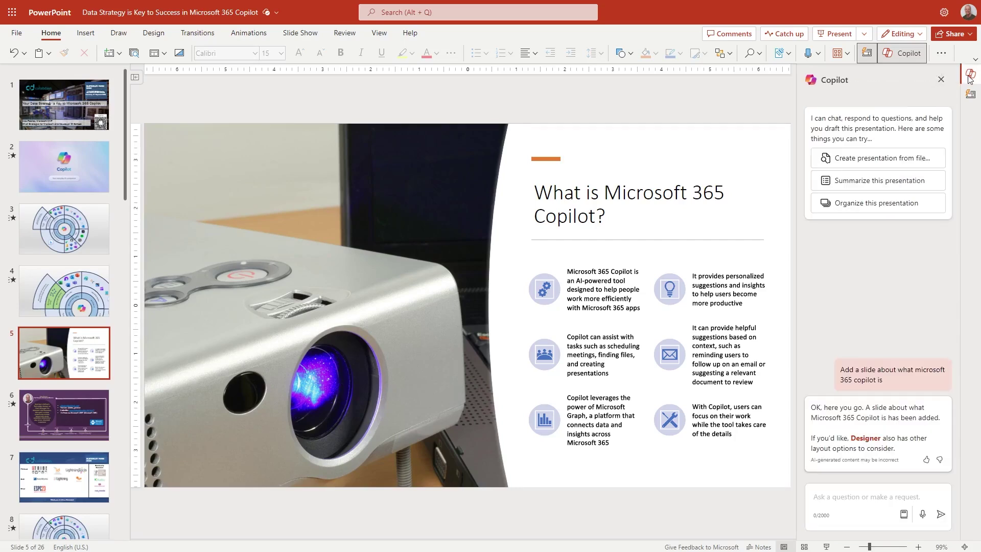
Ask Copilot 'Can you change the image to include a microsoft logo' for slide 5
click(843, 498)
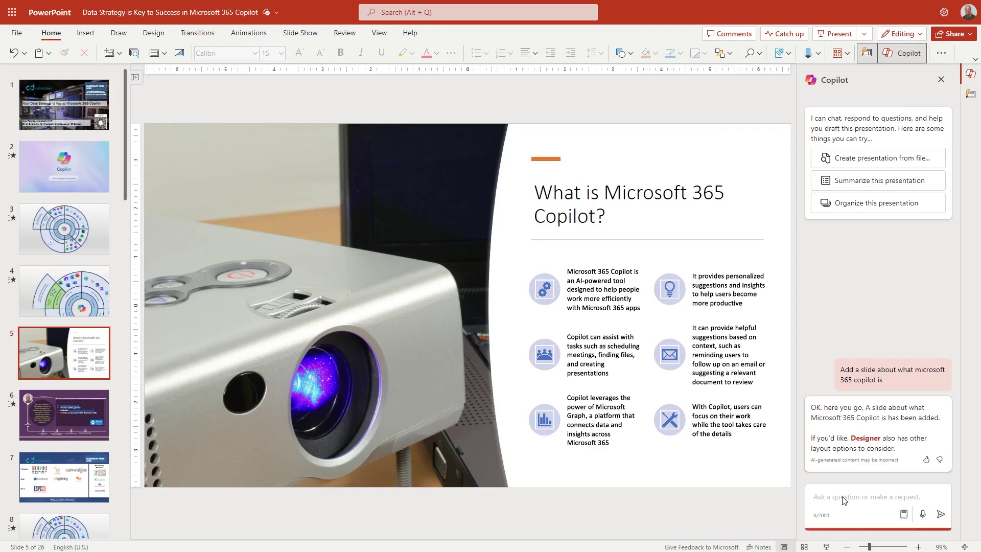
text(Can you change the image to include a microsoft logo)
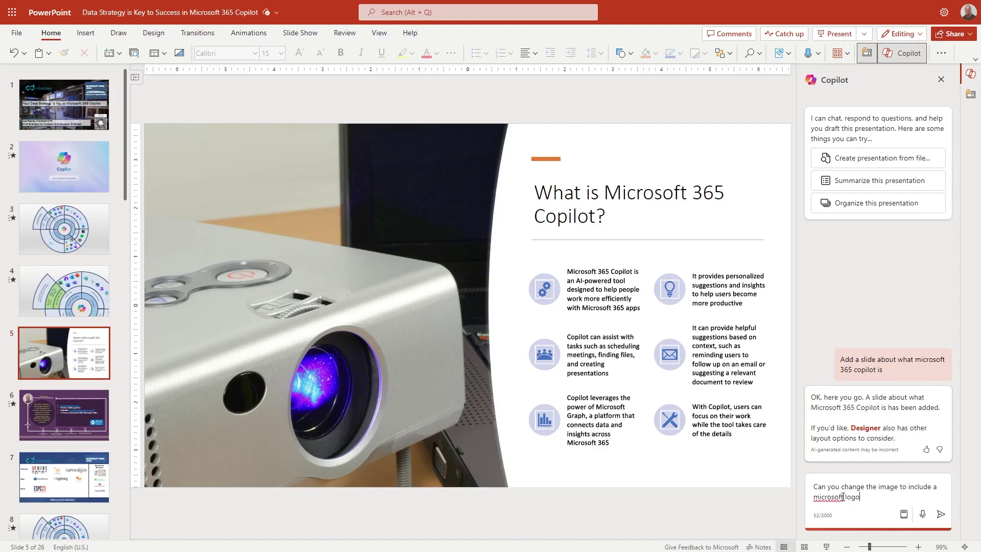
key(Return)
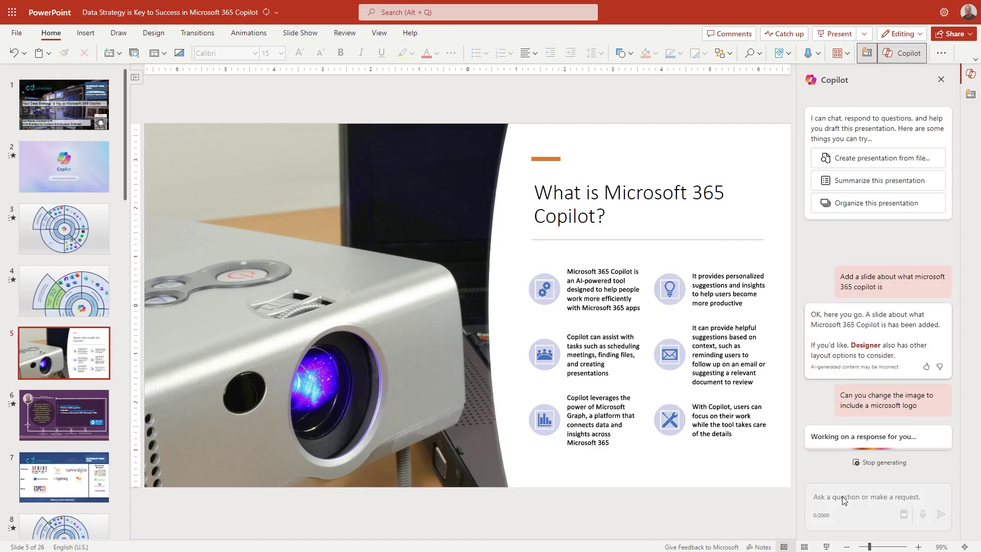